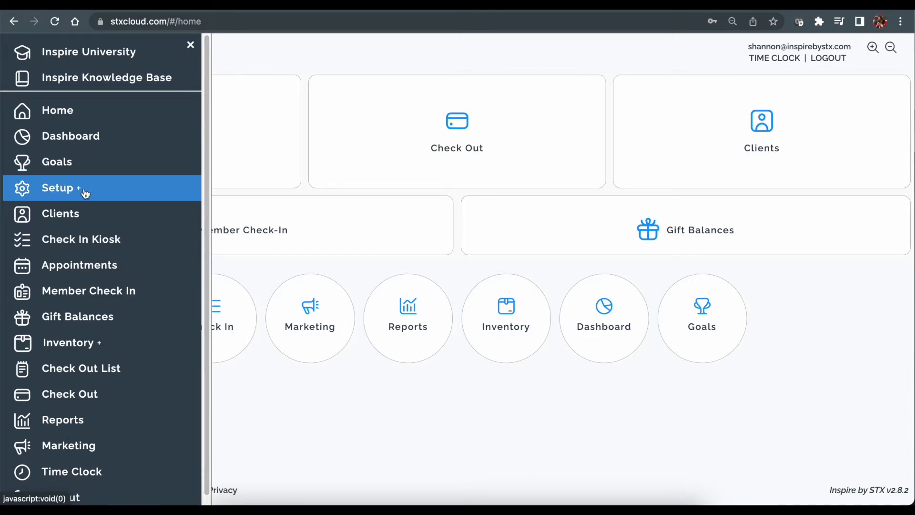
# Step: Open the hours of the eighth worker listed in the Worker Details setup
pyautogui.click(85, 193)
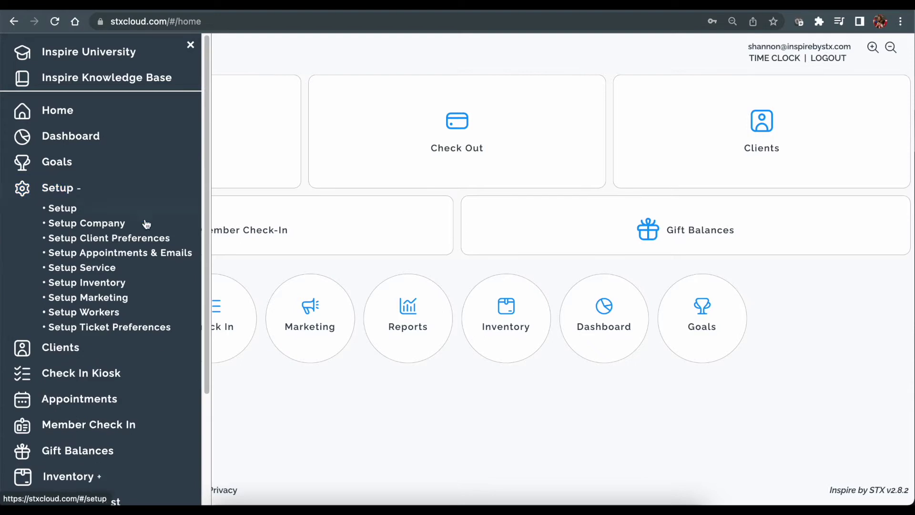
pyautogui.click(138, 311)
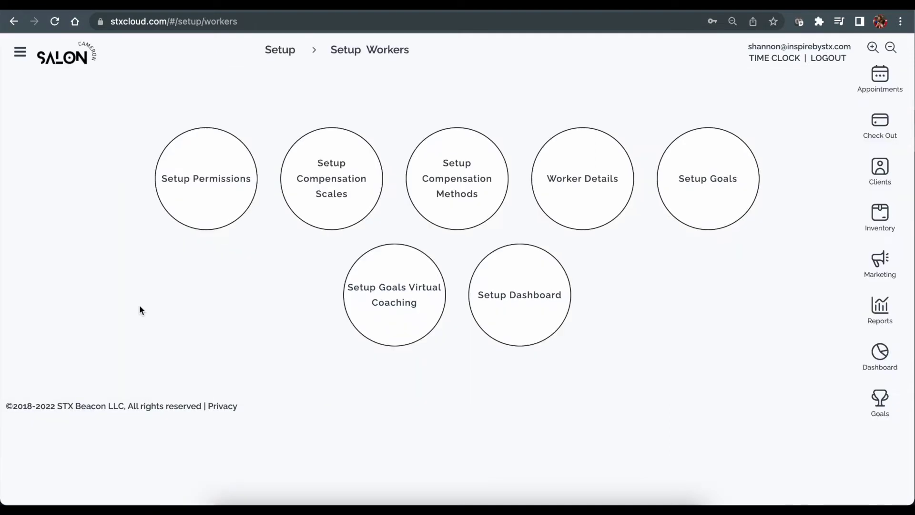
pyautogui.click(571, 167)
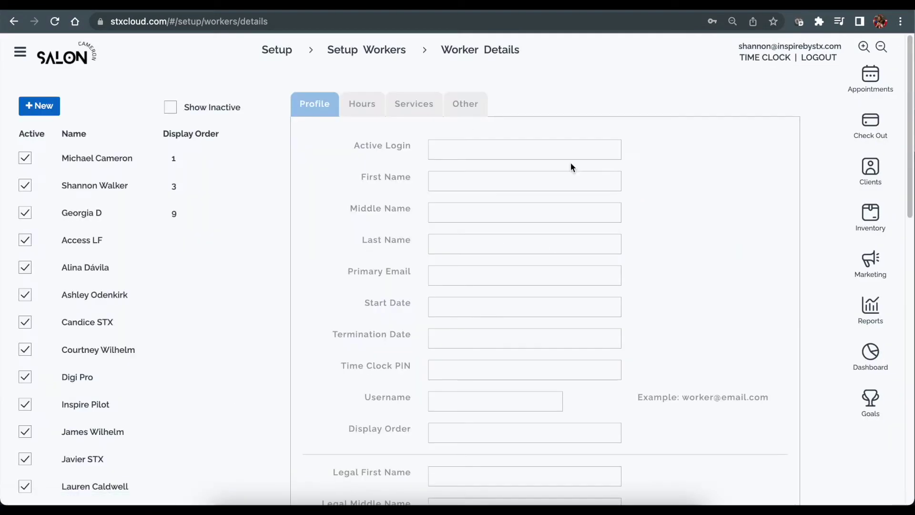
pyautogui.click(127, 351)
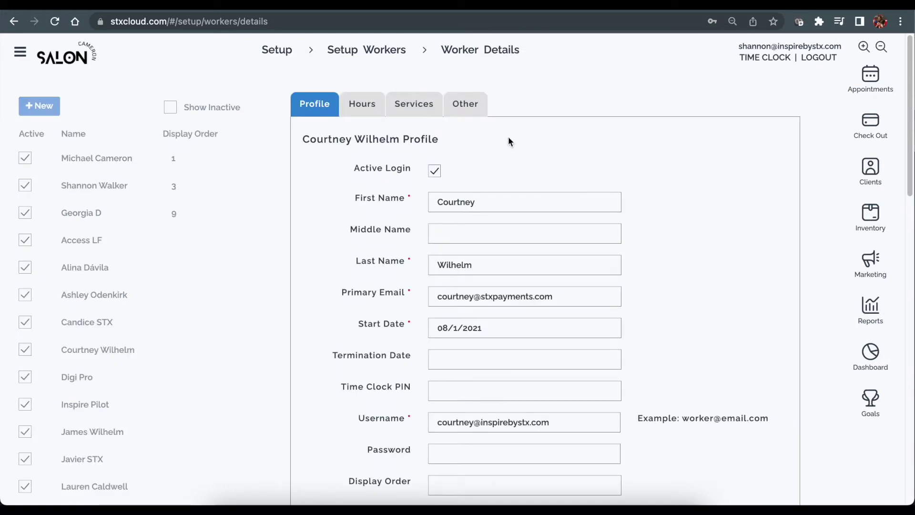
pyautogui.click(361, 113)
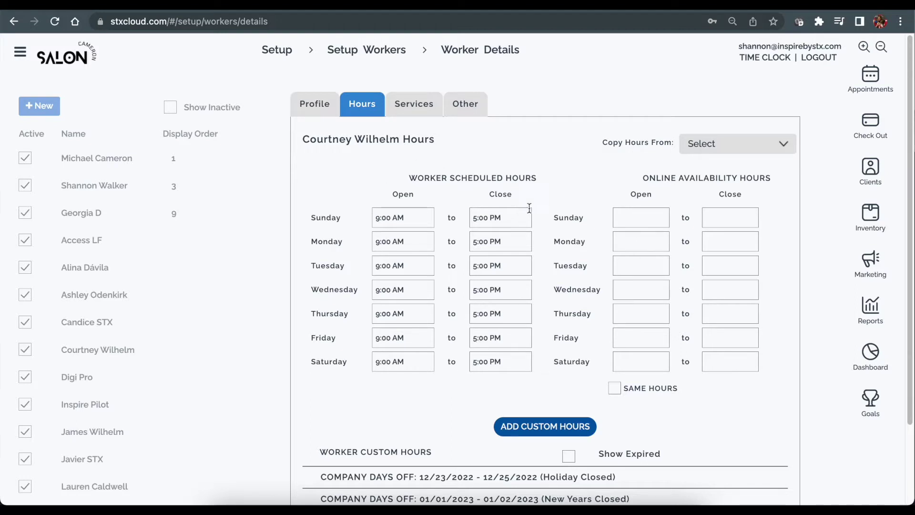
# Step: Set the worker's Sunday online availability hours from 10:00 AM to 4:00 AM
pyautogui.scroll(-2, 558, 206)
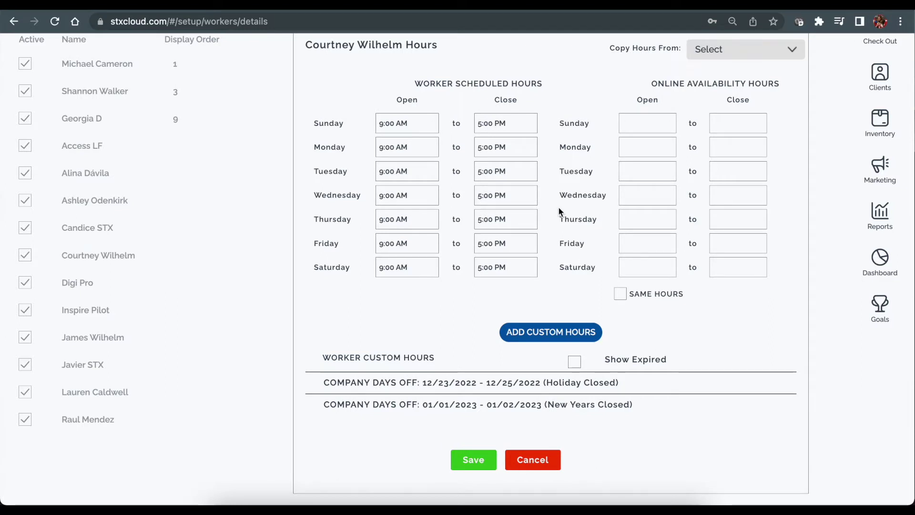
pyautogui.scroll(2, 571, 239)
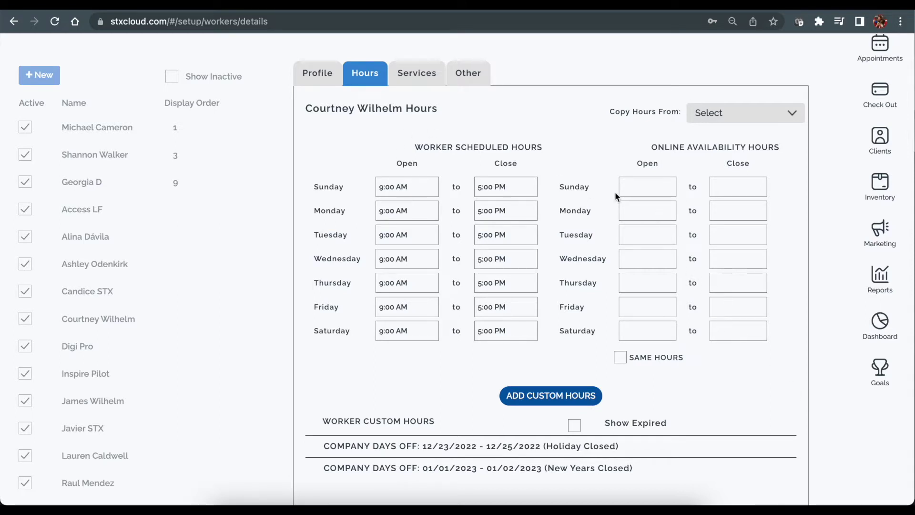
pyautogui.click(645, 183)
pyautogui.write('10:00')
pyautogui.press('Tab')
pyautogui.write('4:00')
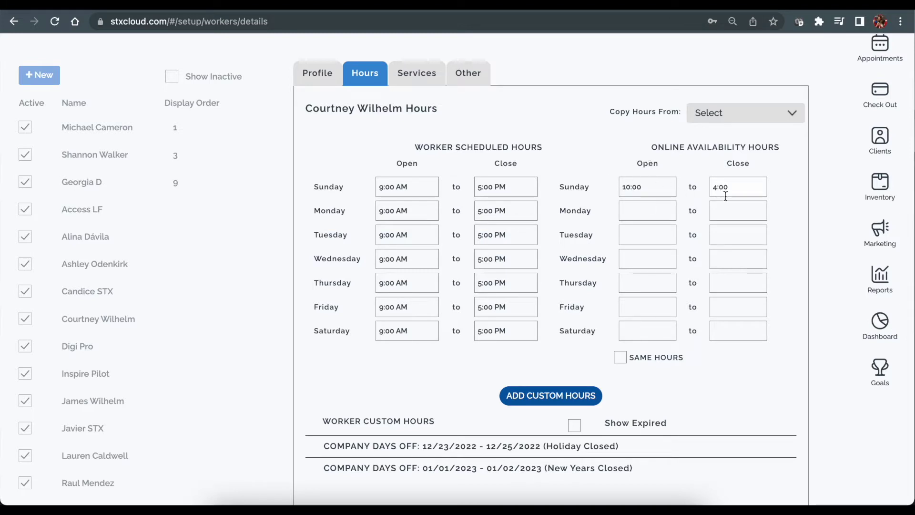
pyautogui.click(650, 187)
pyautogui.write('AM')
pyautogui.press('Tab')
pyautogui.press('Tab')
pyautogui.click(758, 186)
pyautogui.write('AM')
# Step: Start a days-off custom hours entry for the worker with the end date 10/31/2022
pyautogui.scroll(1, 450, 368)
pyautogui.scroll(-2, 449, 369)
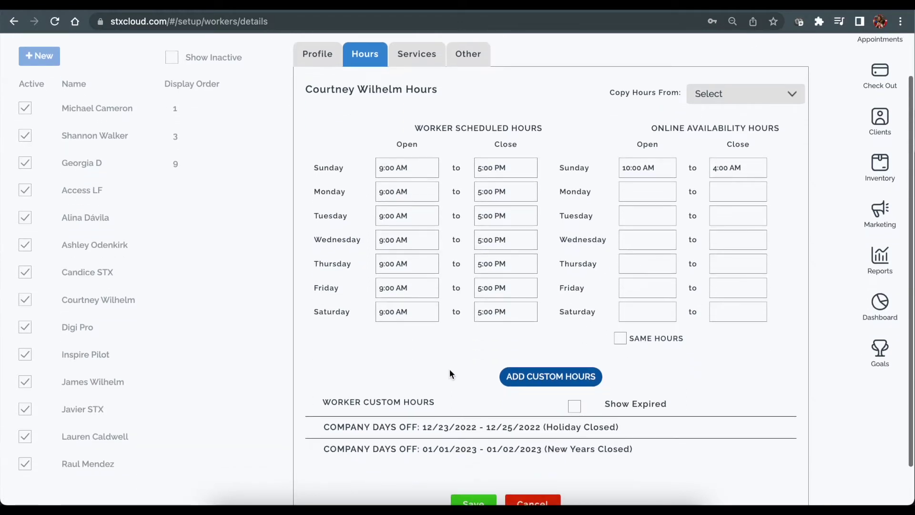
pyautogui.click(525, 384)
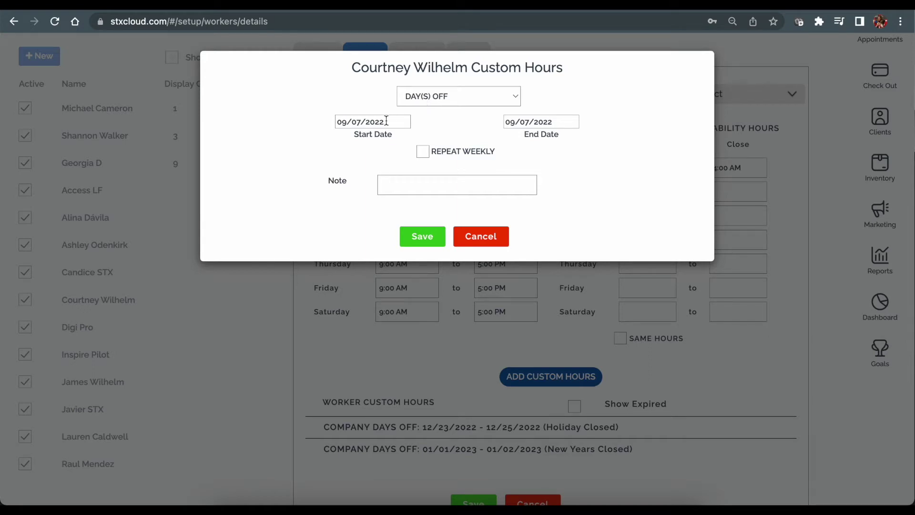
pyautogui.click(534, 122)
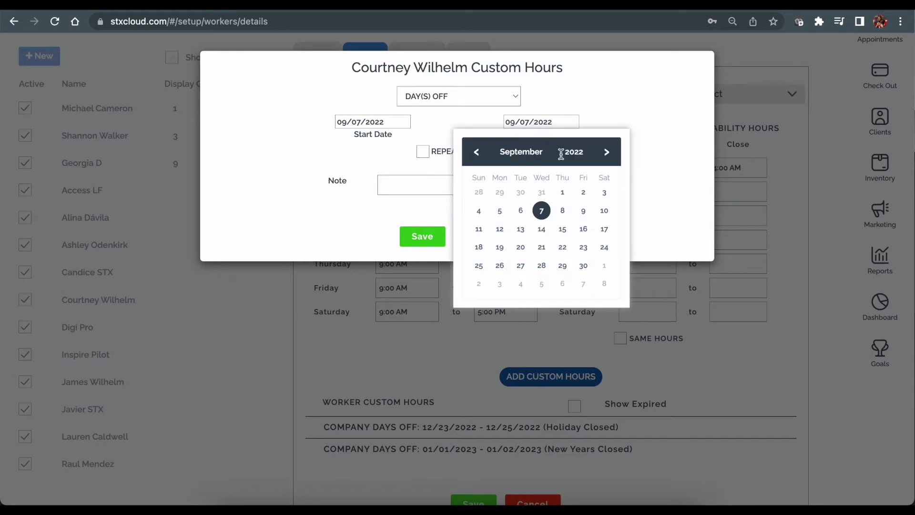
pyautogui.click(605, 152)
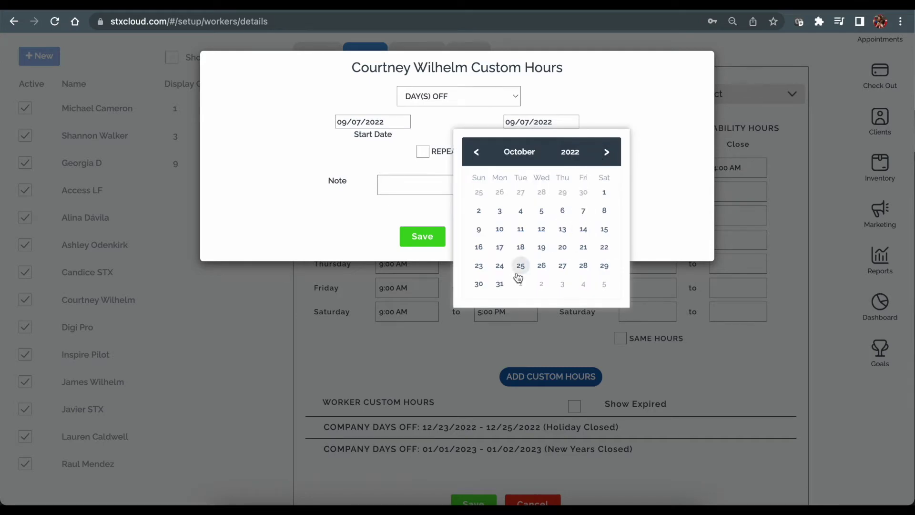
pyautogui.click(499, 284)
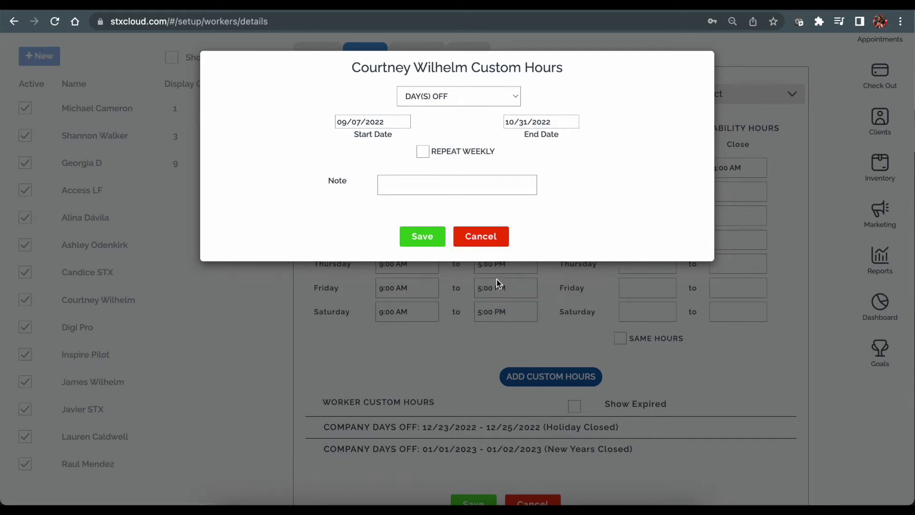
# Step: Make the days off repeat every 2 weeks on Saturday, keeping the Day(s) Off entry type
pyautogui.click(424, 152)
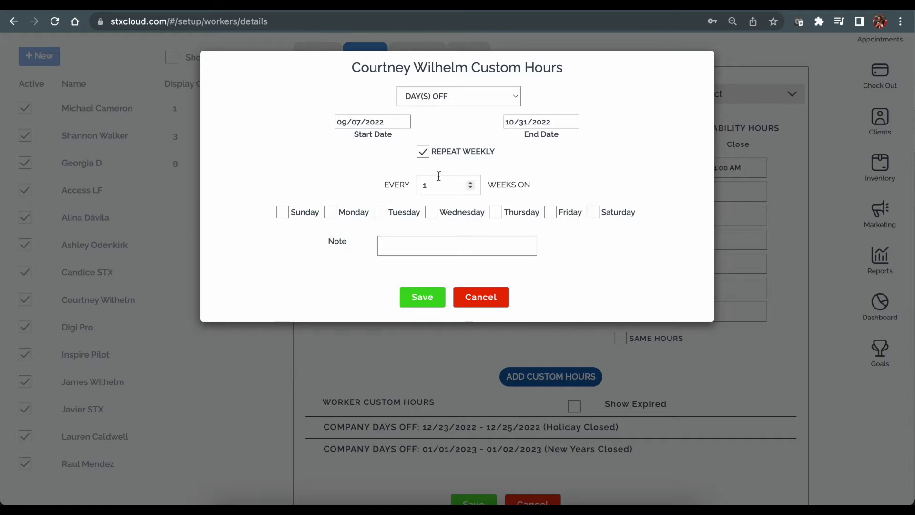
pyautogui.click(593, 212)
pyautogui.moveTo(441, 184); pyautogui.dragTo(401, 185)
pyautogui.write('2')
pyautogui.click(449, 97)
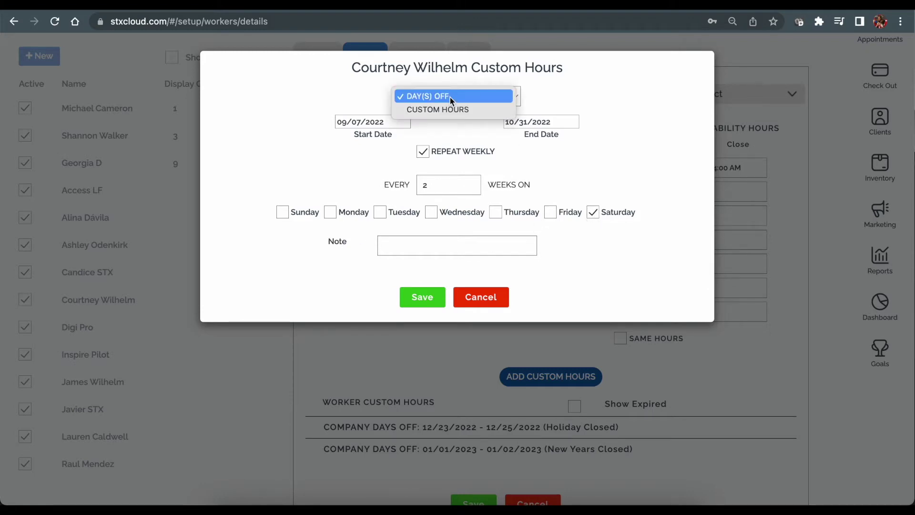
pyautogui.click(543, 84)
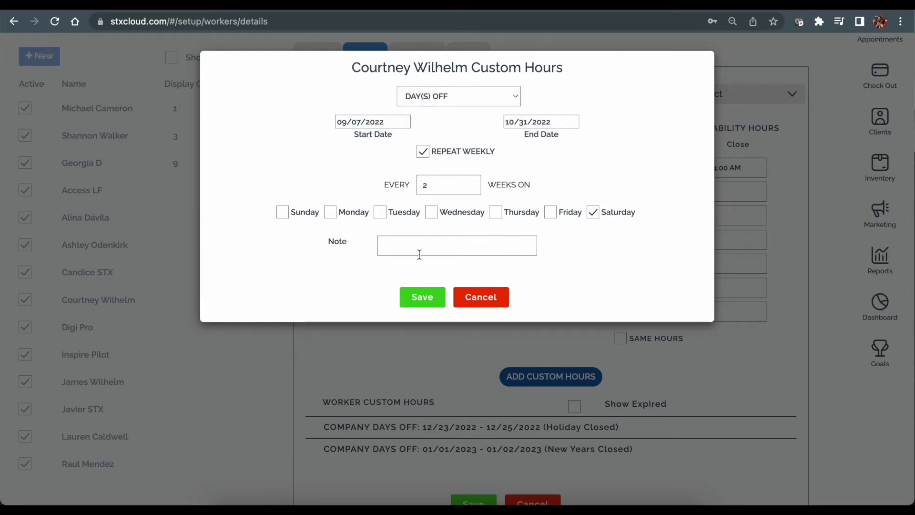
# Step: Add the note "EO Sat Off - Fall 22" to the days-off entry and save it
pyautogui.click(427, 238)
pyautogui.write('EO ')
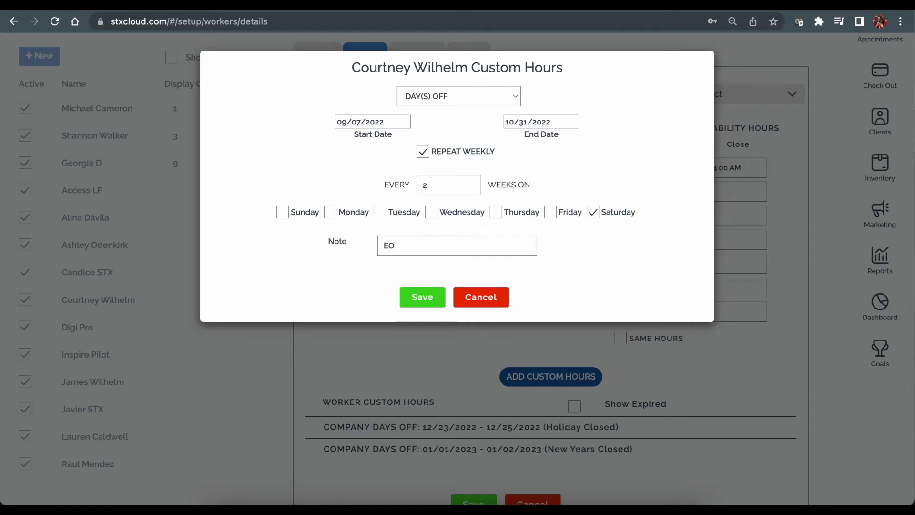
pyautogui.write('Sat Off - Fall 20')
pyautogui.press('BackSpace')
pyautogui.write('2')
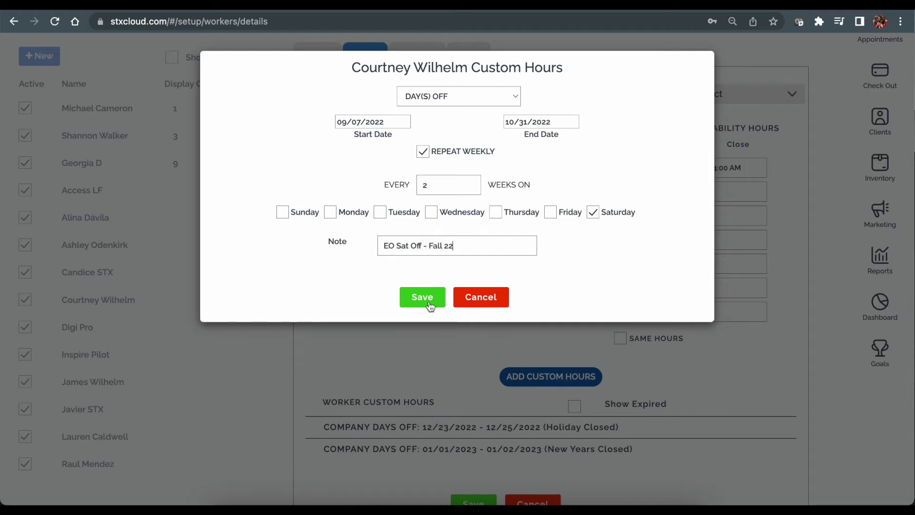
pyautogui.click(416, 296)
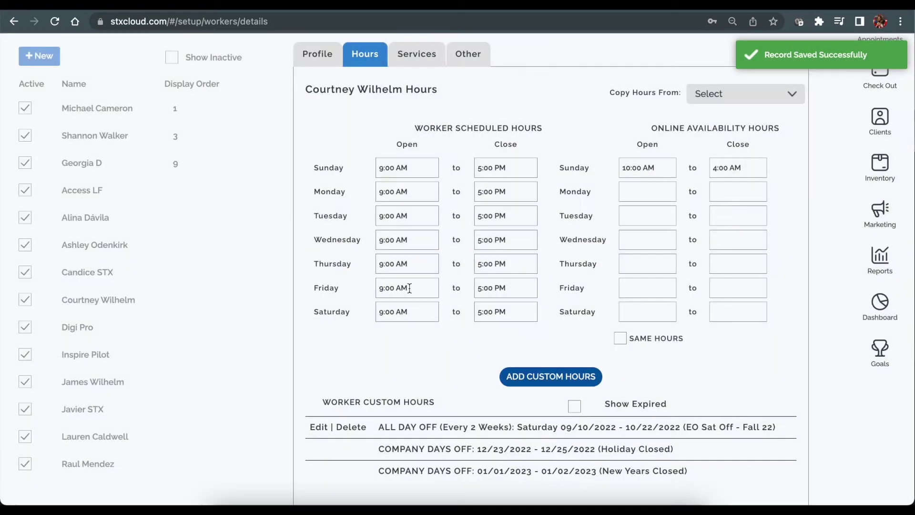
# Step: Try to leave the worker's hours for the Appointments page, choosing to save the changes on exit
pyautogui.scroll(-1, 539, 353)
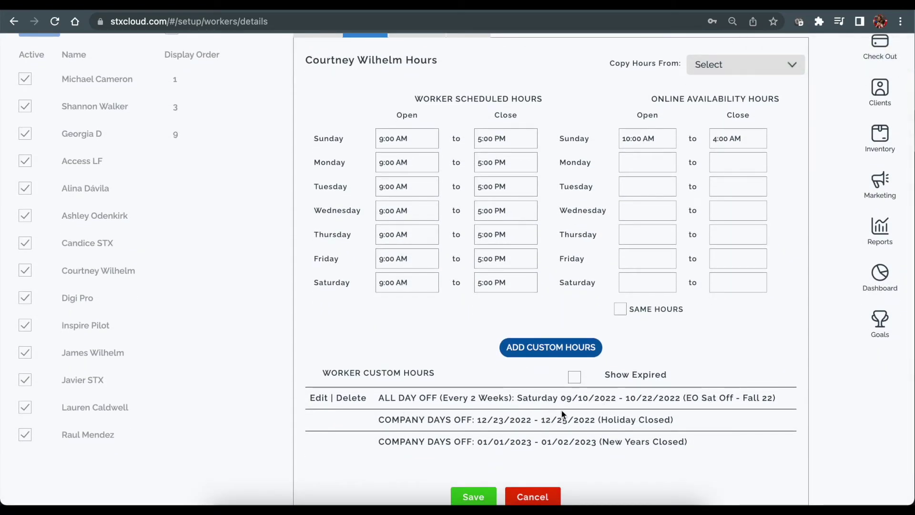
pyautogui.scroll(2, 653, 274)
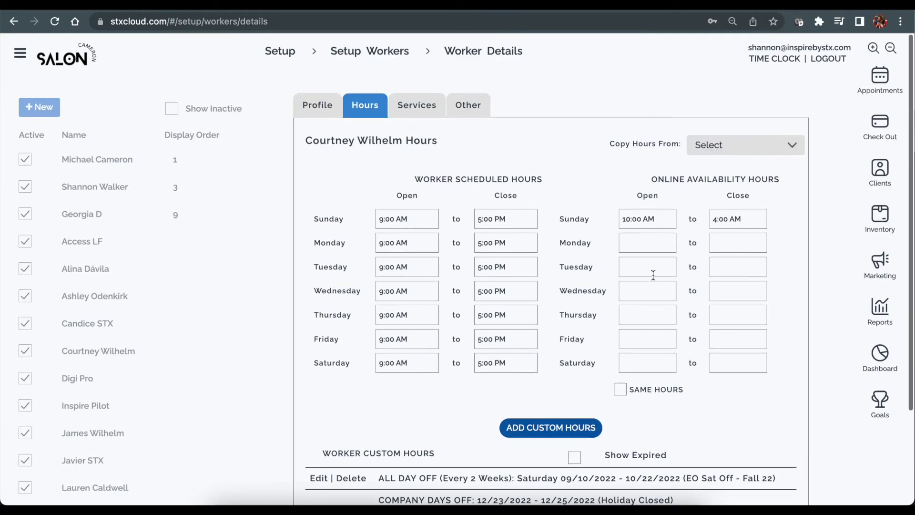
pyautogui.click(875, 88)
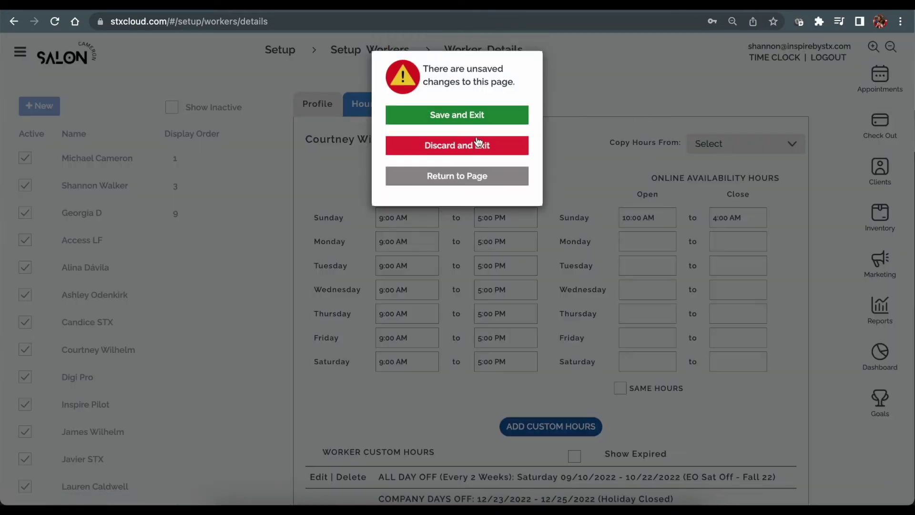
pyautogui.click(468, 118)
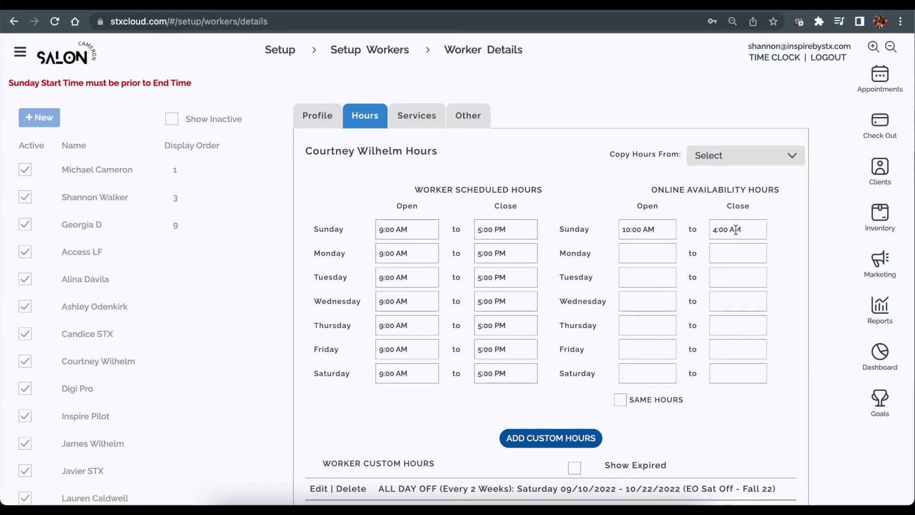
# Step: Correct Sunday's online closing time to 4:00 PM, save the worker's hours, and show Saturday, September 10, 2022 in the appointment calendar
pyautogui.moveTo(735, 230); pyautogui.dragTo(724, 230)
pyautogui.write('P')
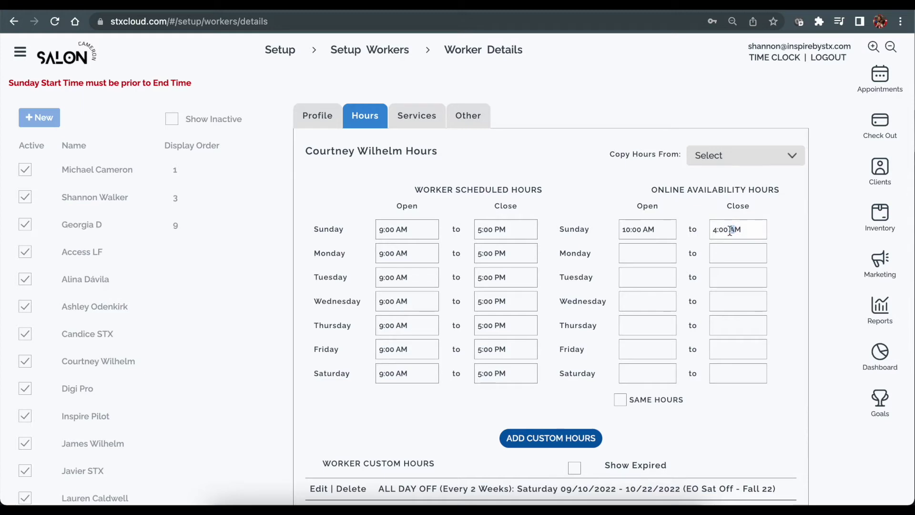
pyautogui.scroll(-3, 543, 451)
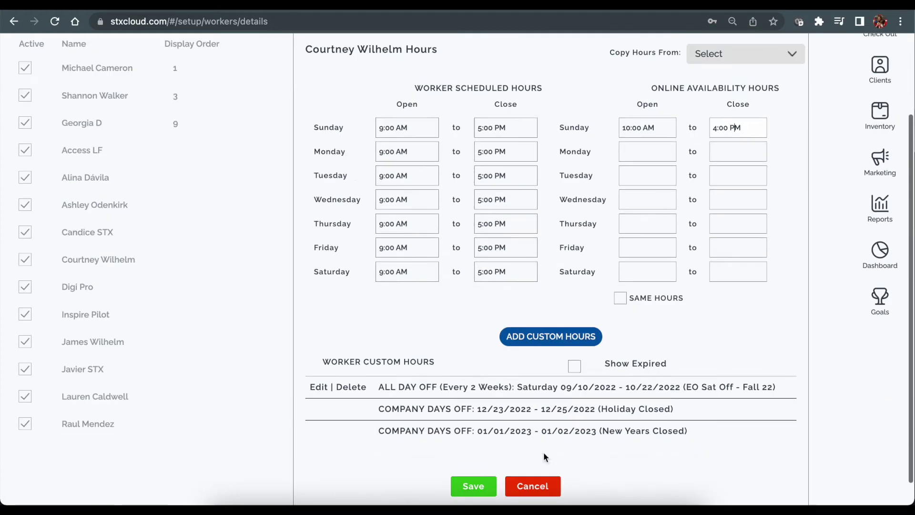
pyautogui.click(485, 471)
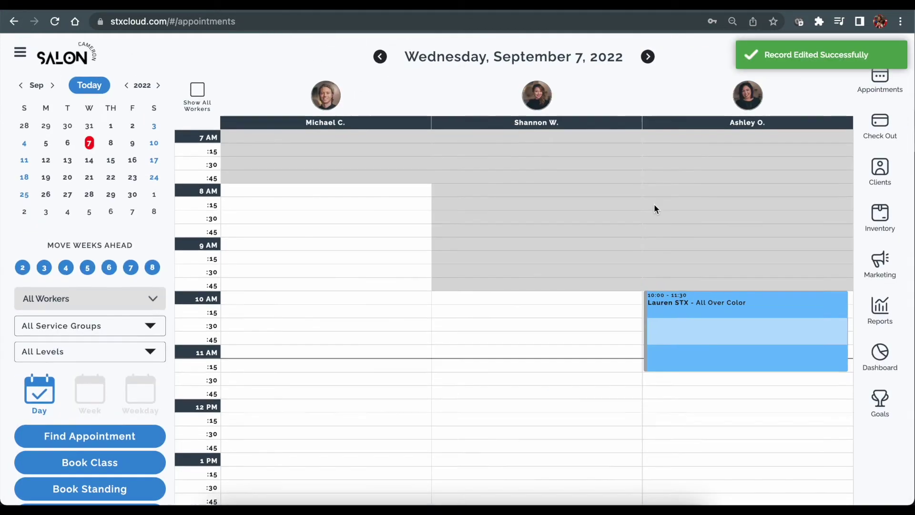
pyautogui.click(154, 146)
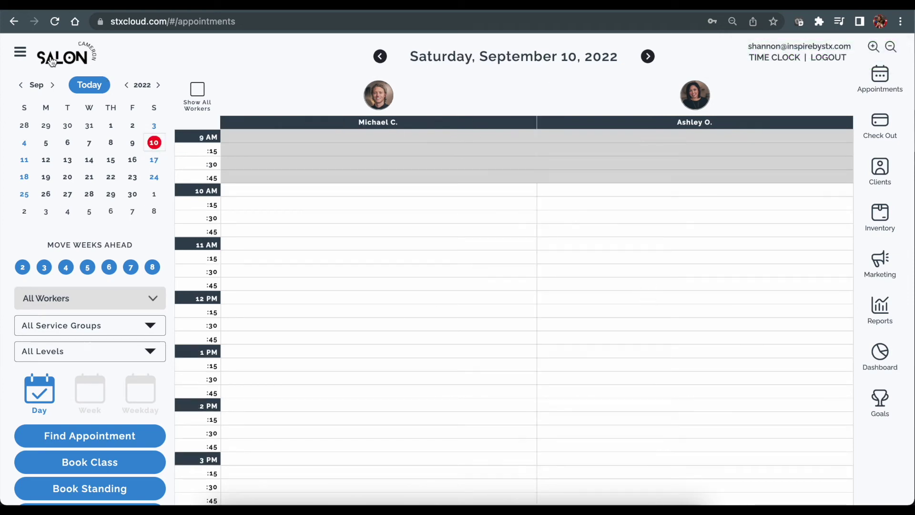
# Step: Return to the Worker Details setup and open the hours of the second worker listed
pyautogui.click(20, 52)
pyautogui.click(70, 187)
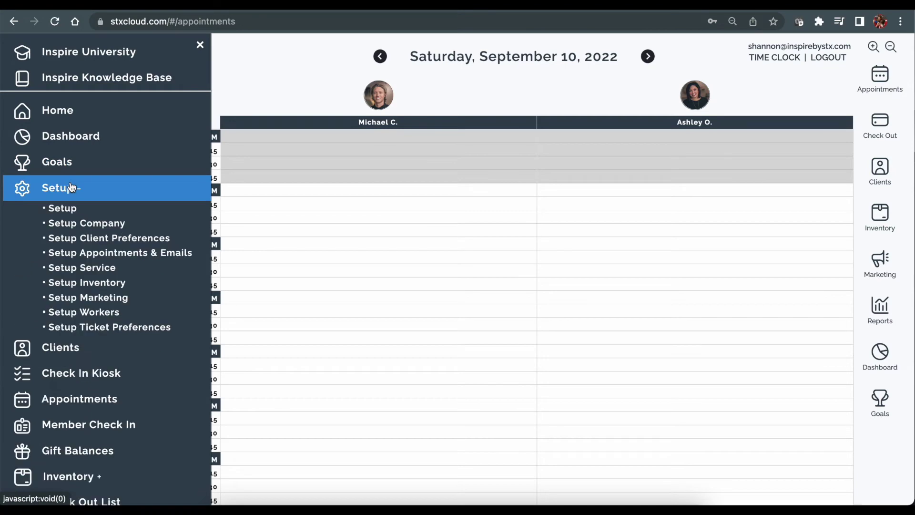
pyautogui.click(76, 311)
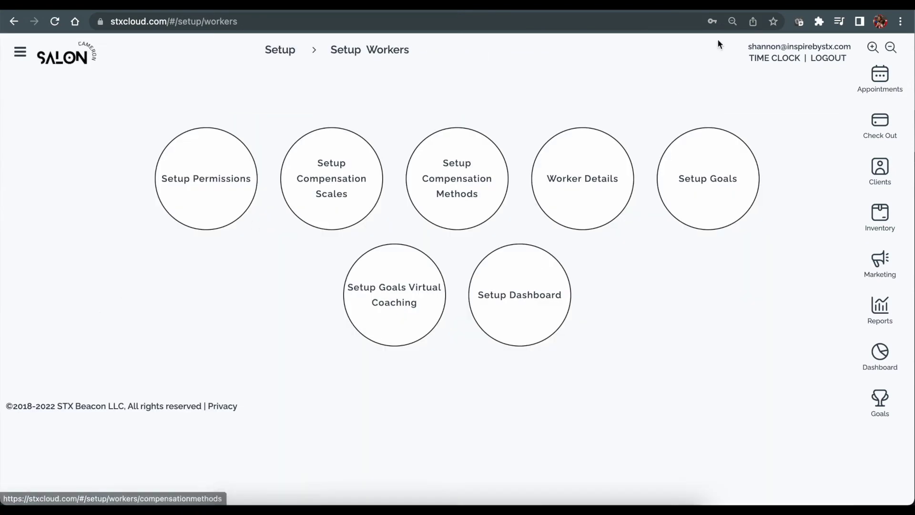
pyautogui.click(572, 196)
pyautogui.click(109, 184)
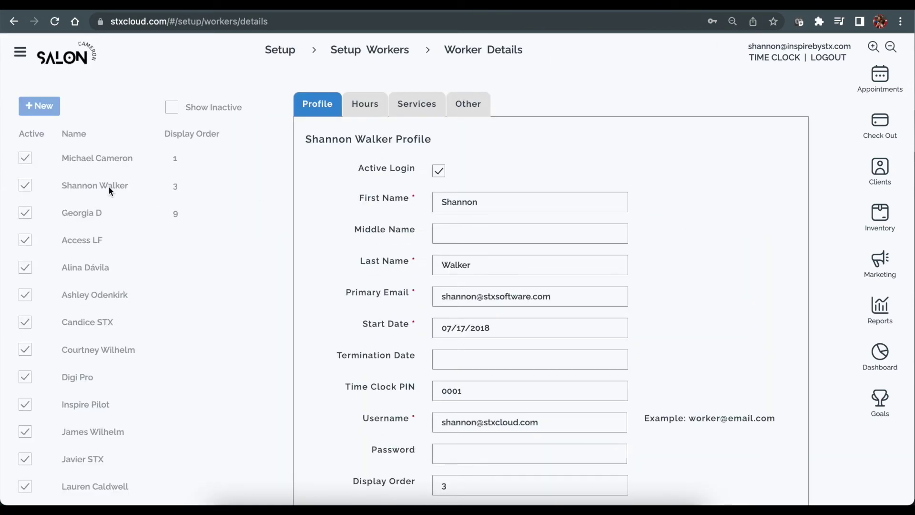
pyautogui.click(363, 107)
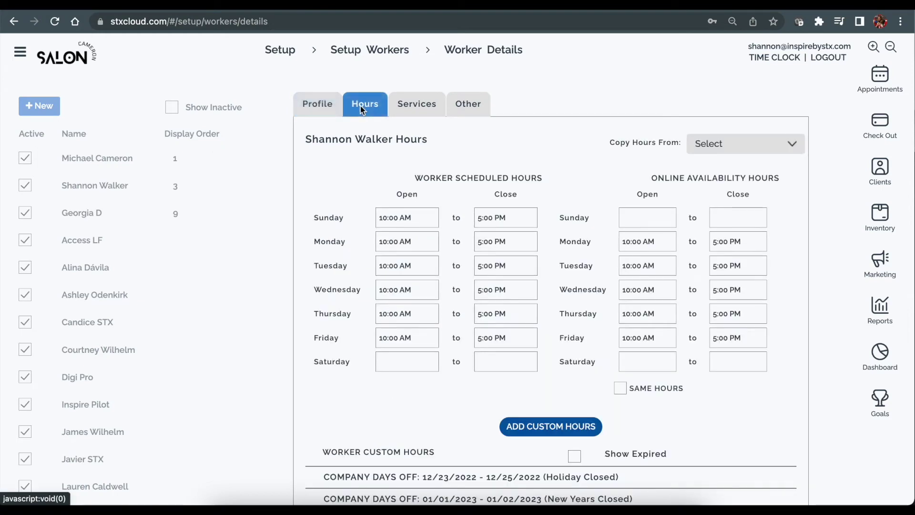
# Step: Start a Custom Hours entry for the worker, available 11:00 AM to 3:00 PM, with weekly repeat left off
pyautogui.click(536, 433)
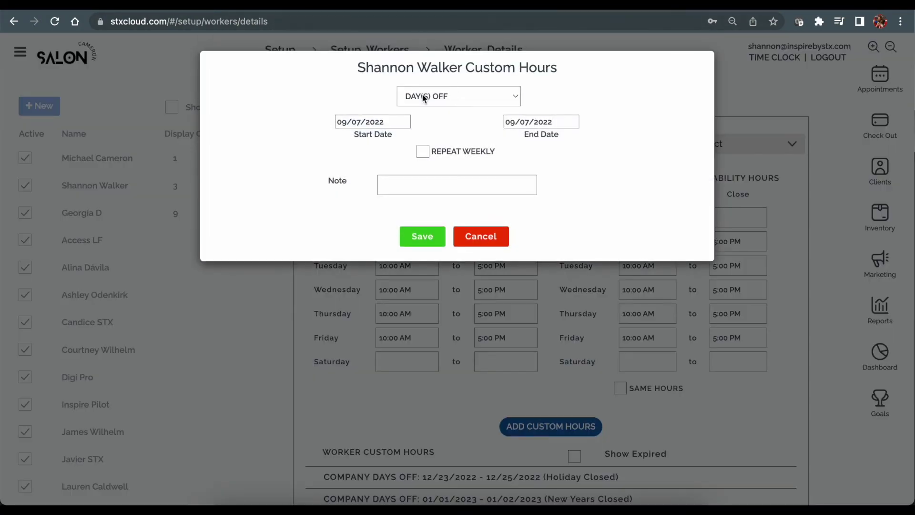
pyautogui.click(422, 97)
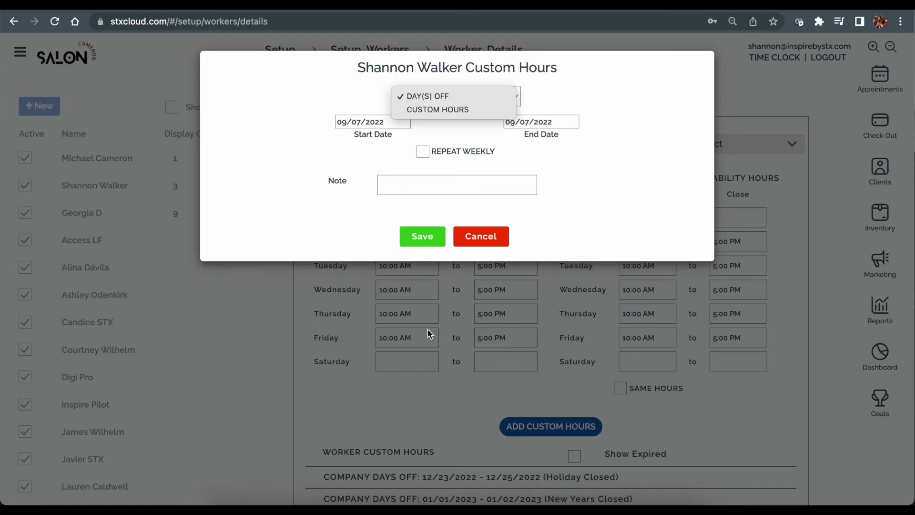
pyautogui.click(427, 110)
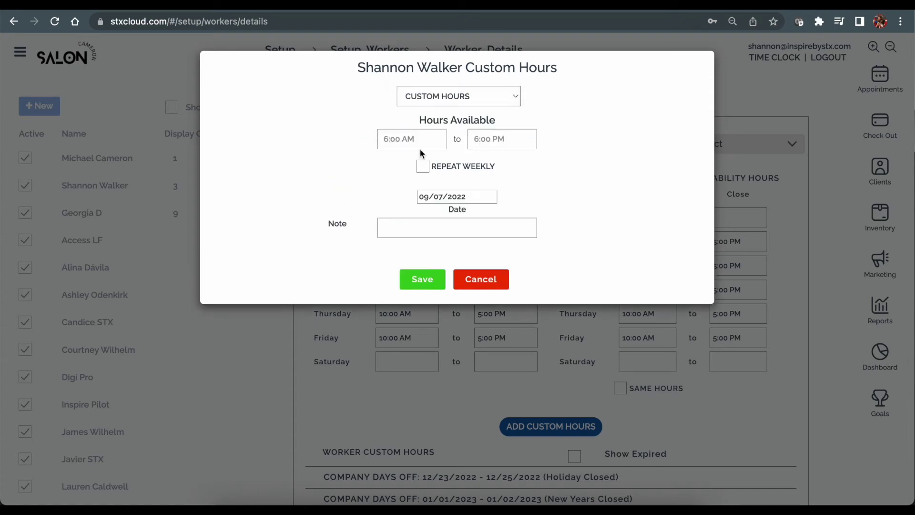
pyautogui.click(415, 134)
pyautogui.write('11')
pyautogui.write(':00 AM')
pyautogui.write('3')
pyautogui.write(':00 PM')
pyautogui.click(423, 166)
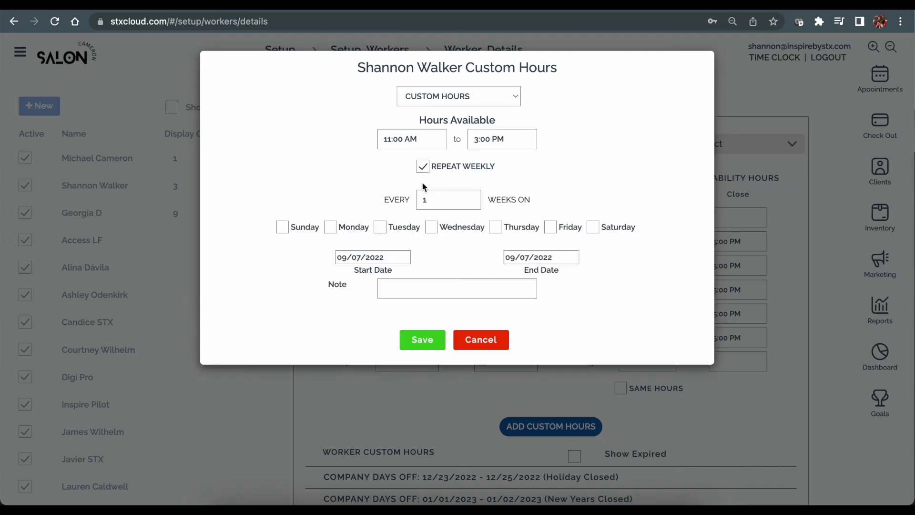
pyautogui.click(420, 169)
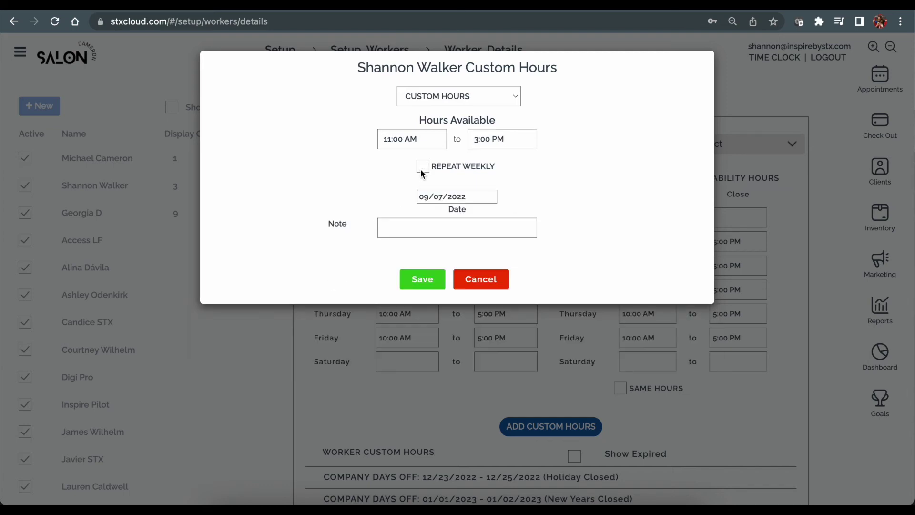
# Step: Date the custom-hours entry 09/09/2022, add the note "Late Start / Early Leave", and save it
pyautogui.click(438, 196)
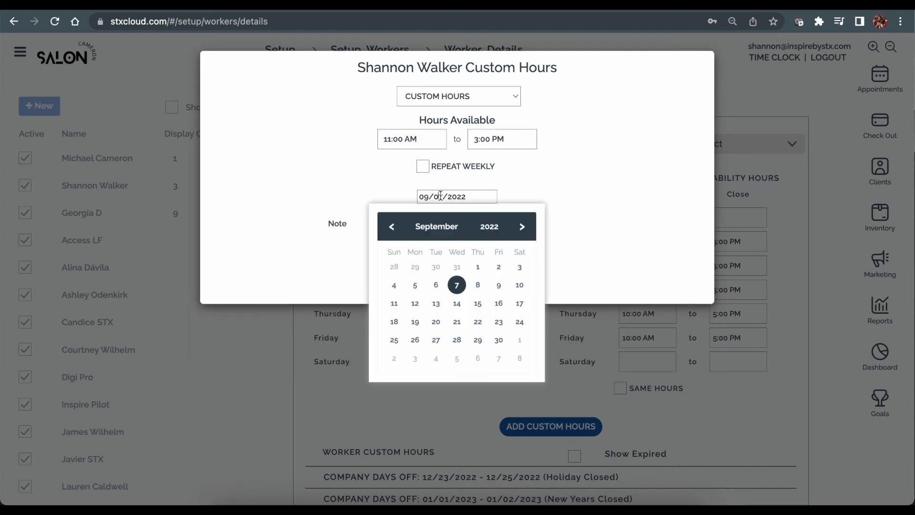
pyautogui.click(498, 285)
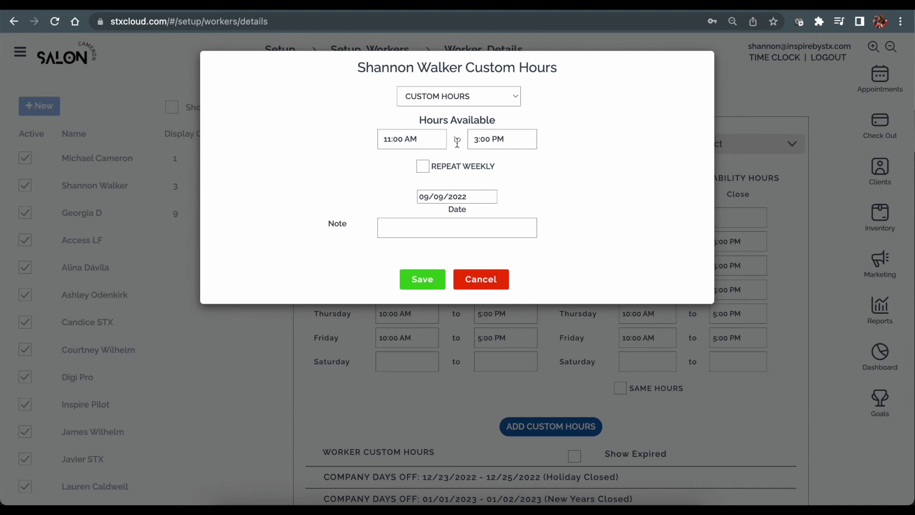
pyautogui.click(415, 221)
pyautogui.write('Late Start')
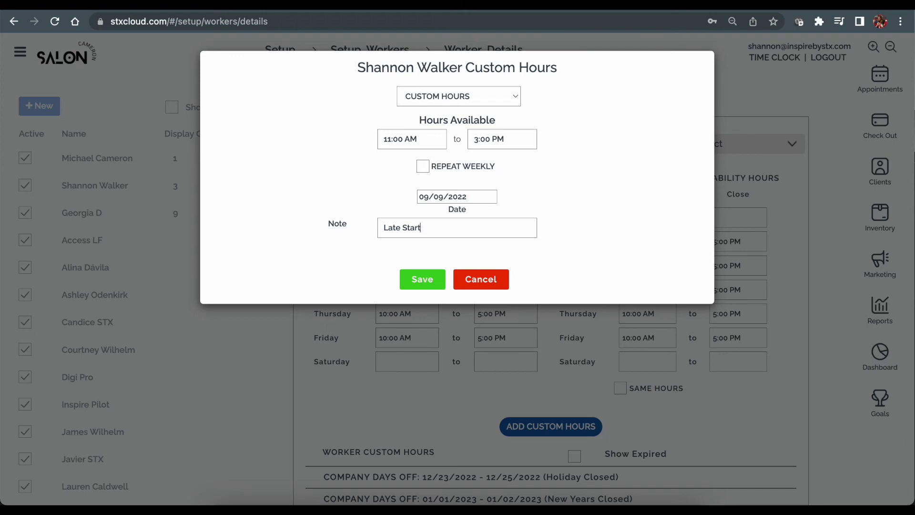
pyautogui.write(' / Early Leave')
pyautogui.click(421, 280)
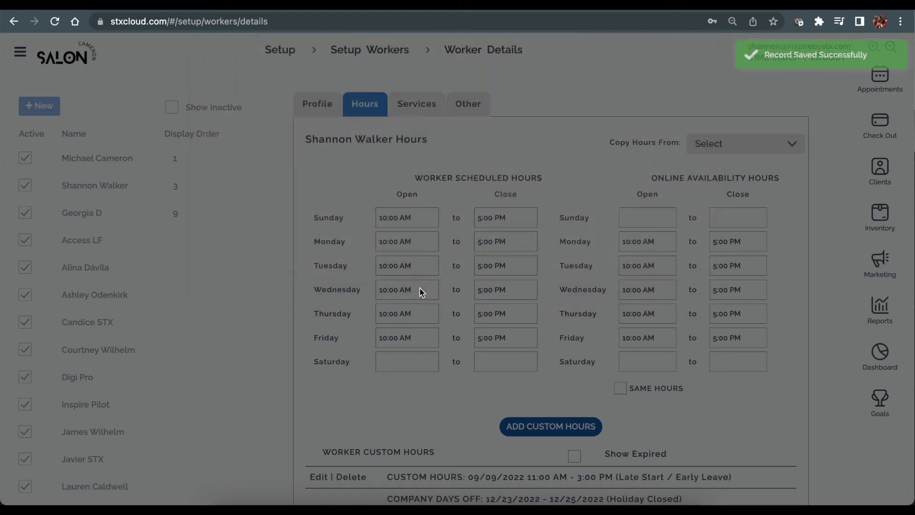
# Step: Open the 09/09/2022 custom-hours entry for editing and close it without changes
pyautogui.scroll(-3, 527, 361)
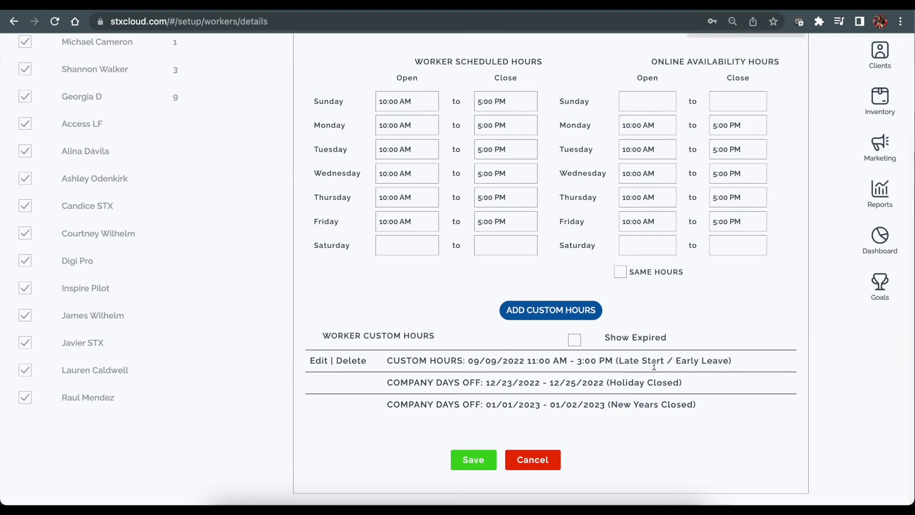
pyautogui.click(322, 362)
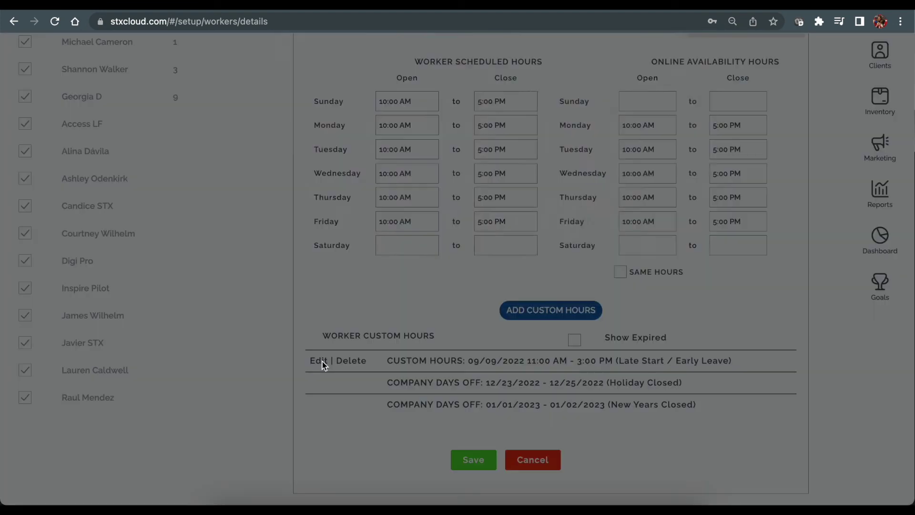
pyautogui.click(477, 287)
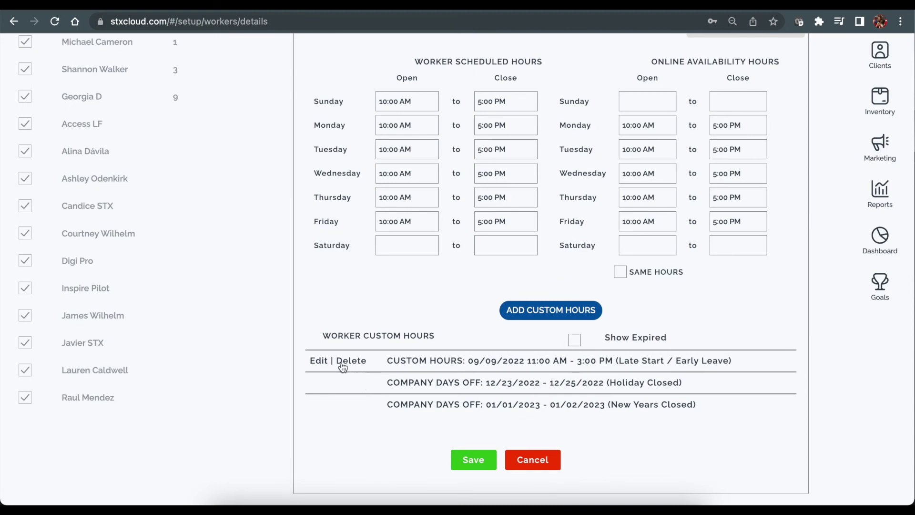
# Step: Show the worker's expired custom hours, look through the list, and hide the expired entries again
pyautogui.click(575, 340)
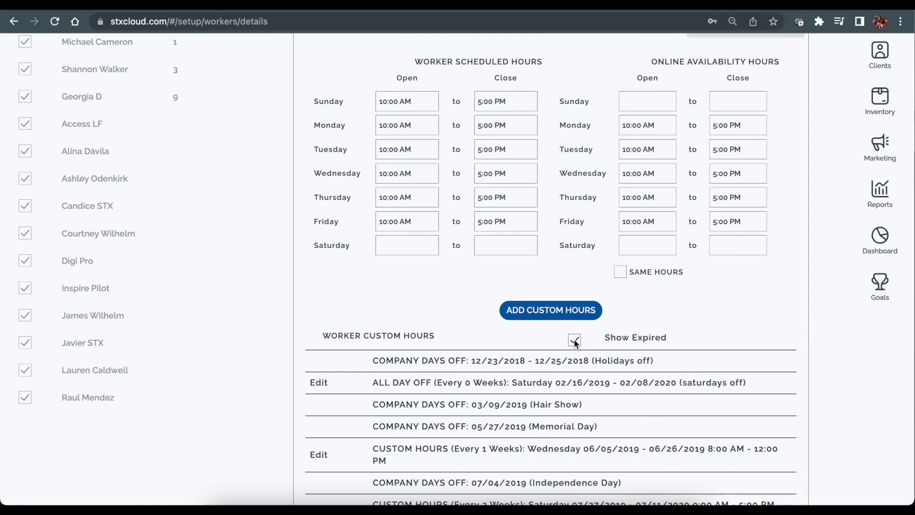
pyautogui.scroll(-9, 468, 450)
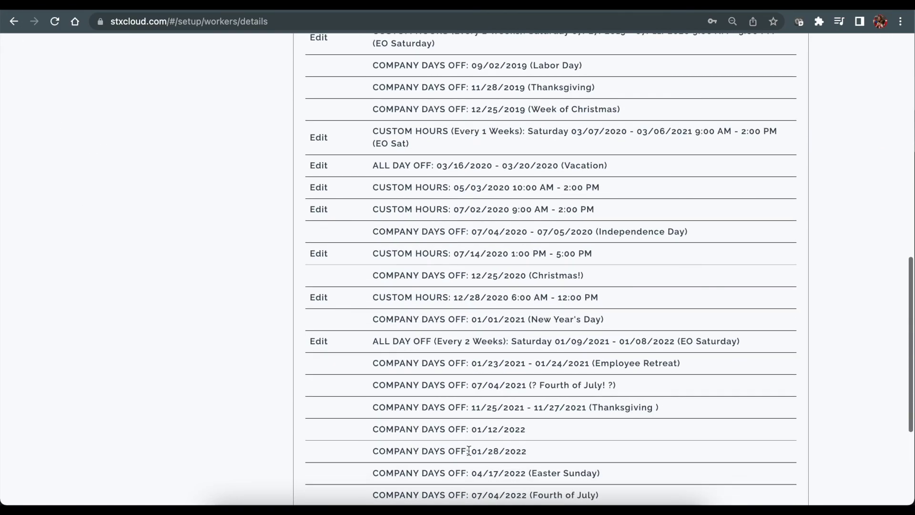
pyautogui.scroll(9, 468, 450)
pyautogui.click(574, 422)
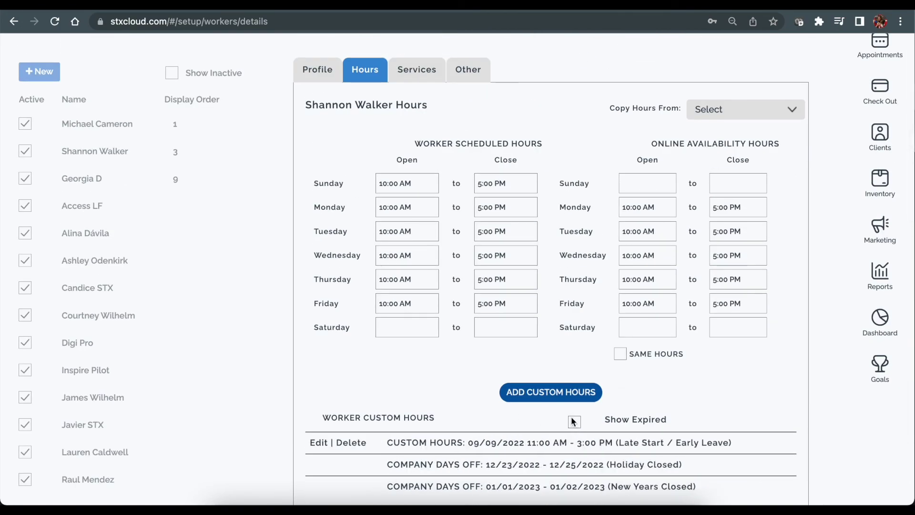
# Step: Save the worker's hours, clearing the prefilled Password field in the worker's profile so the record can be saved
pyautogui.scroll(-2, 373, 377)
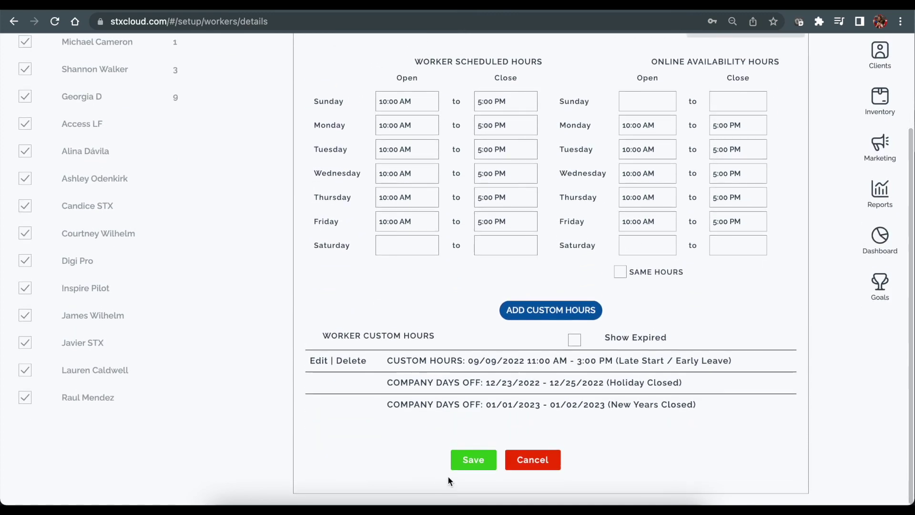
pyautogui.click(470, 455)
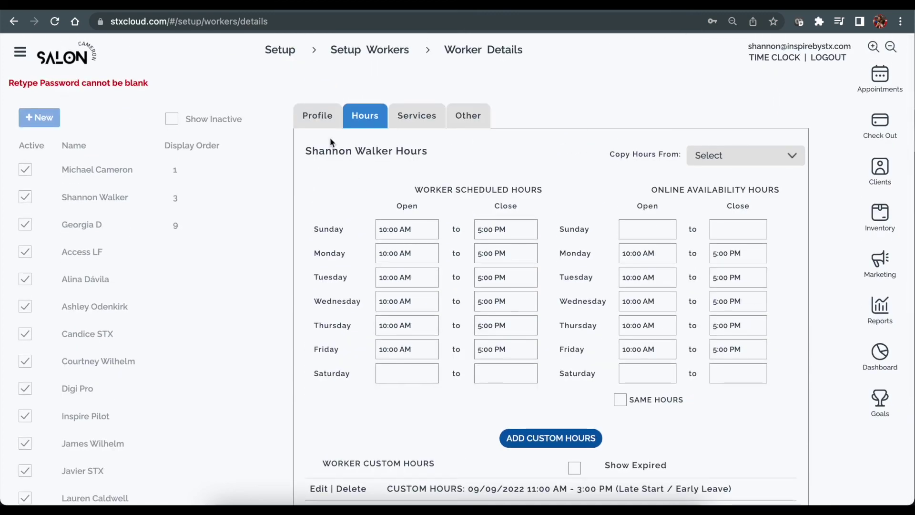
pyautogui.click(327, 118)
pyautogui.doubleClick(470, 471)
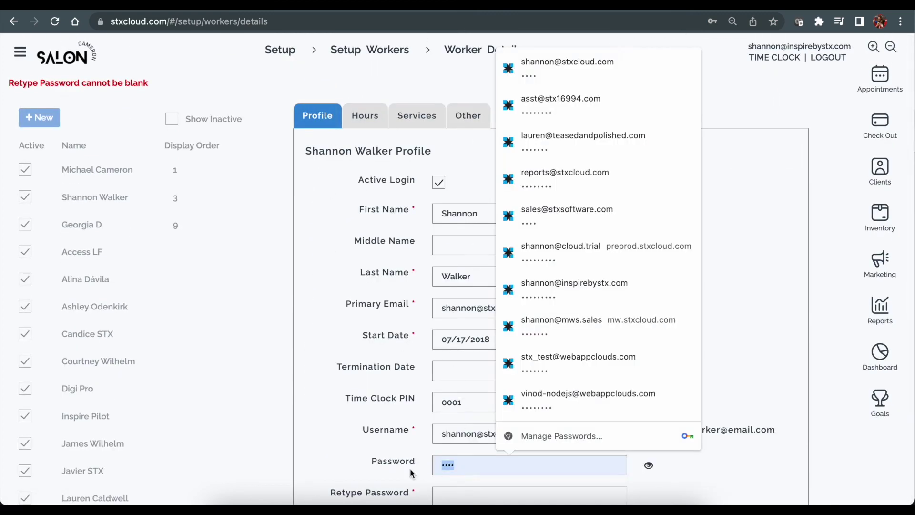
pyautogui.press('BackSpace')
pyautogui.click(754, 262)
pyautogui.scroll(-10, 754, 262)
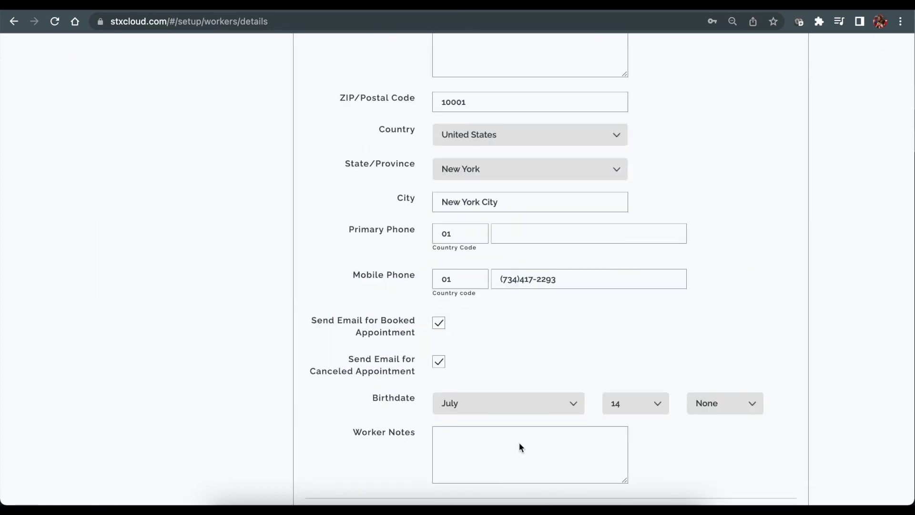
pyautogui.scroll(-5, 517, 377)
pyautogui.click(473, 462)
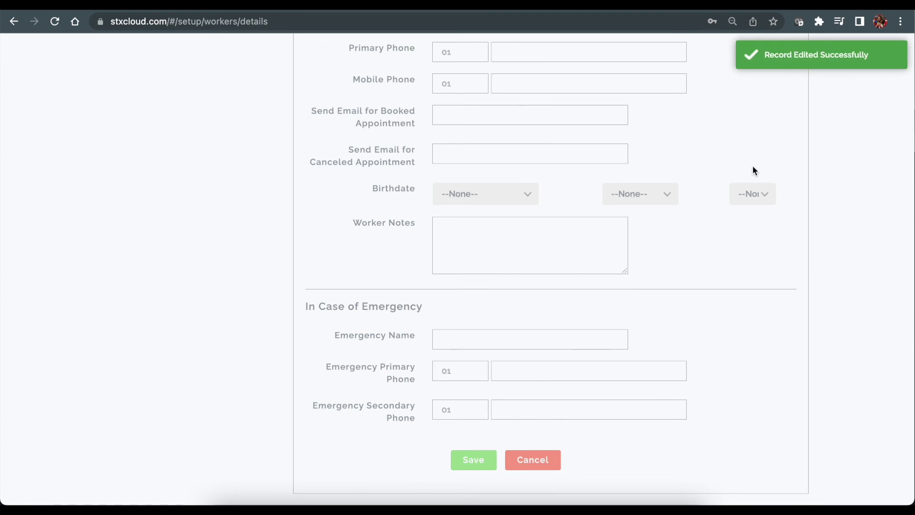
# Step: Show Friday, September 9, 2022 in the appointment calendar to check the worker's custom hours
pyautogui.click(880, 76)
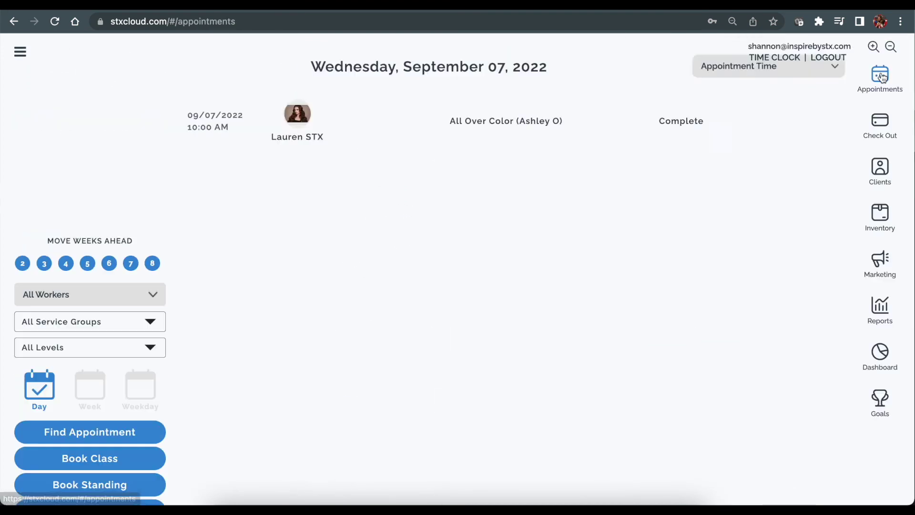
pyautogui.click(132, 142)
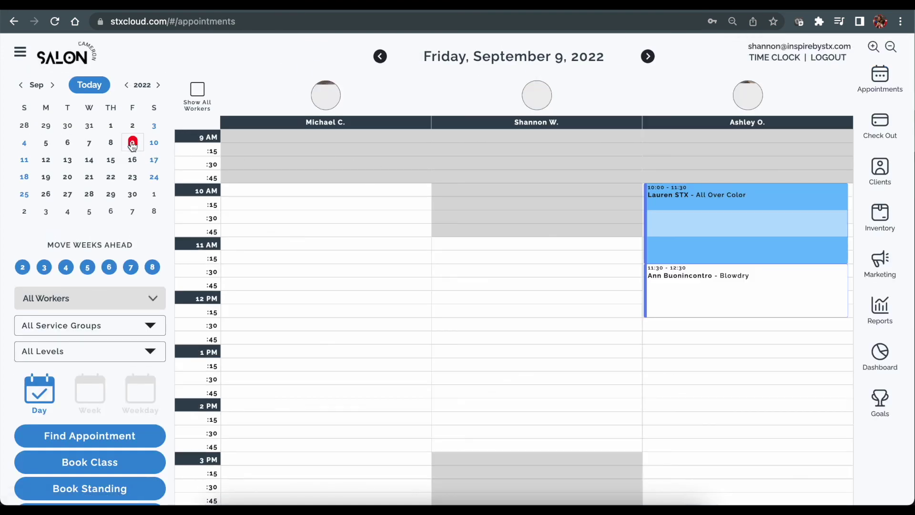